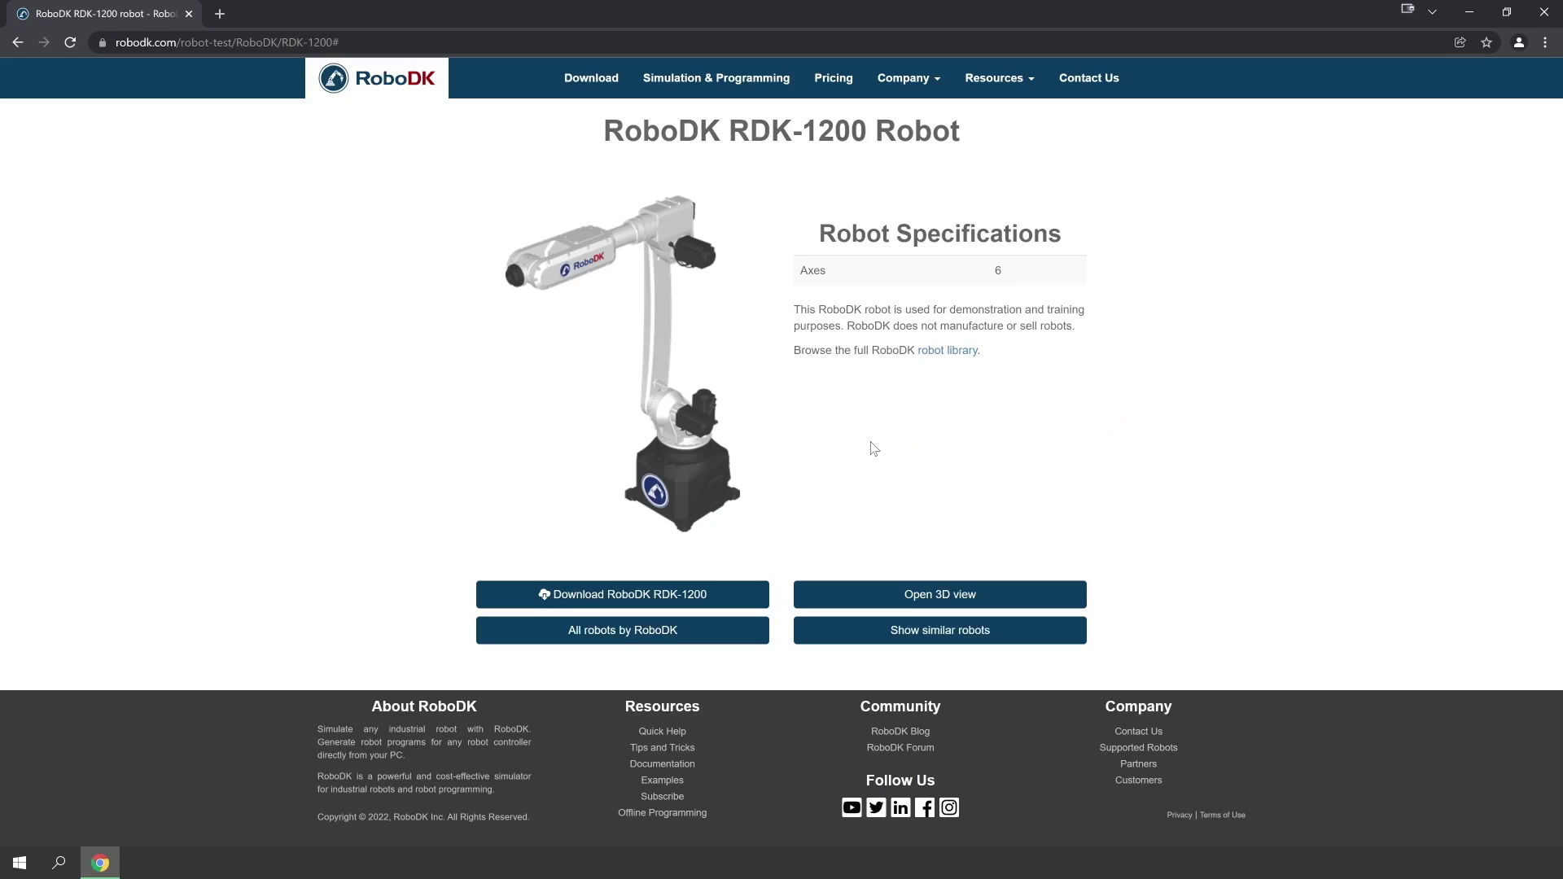
# - Open the RDK-1200 in the 3D viewer with evaluation mode and drag its tool downward
pyautogui.click(910, 596)
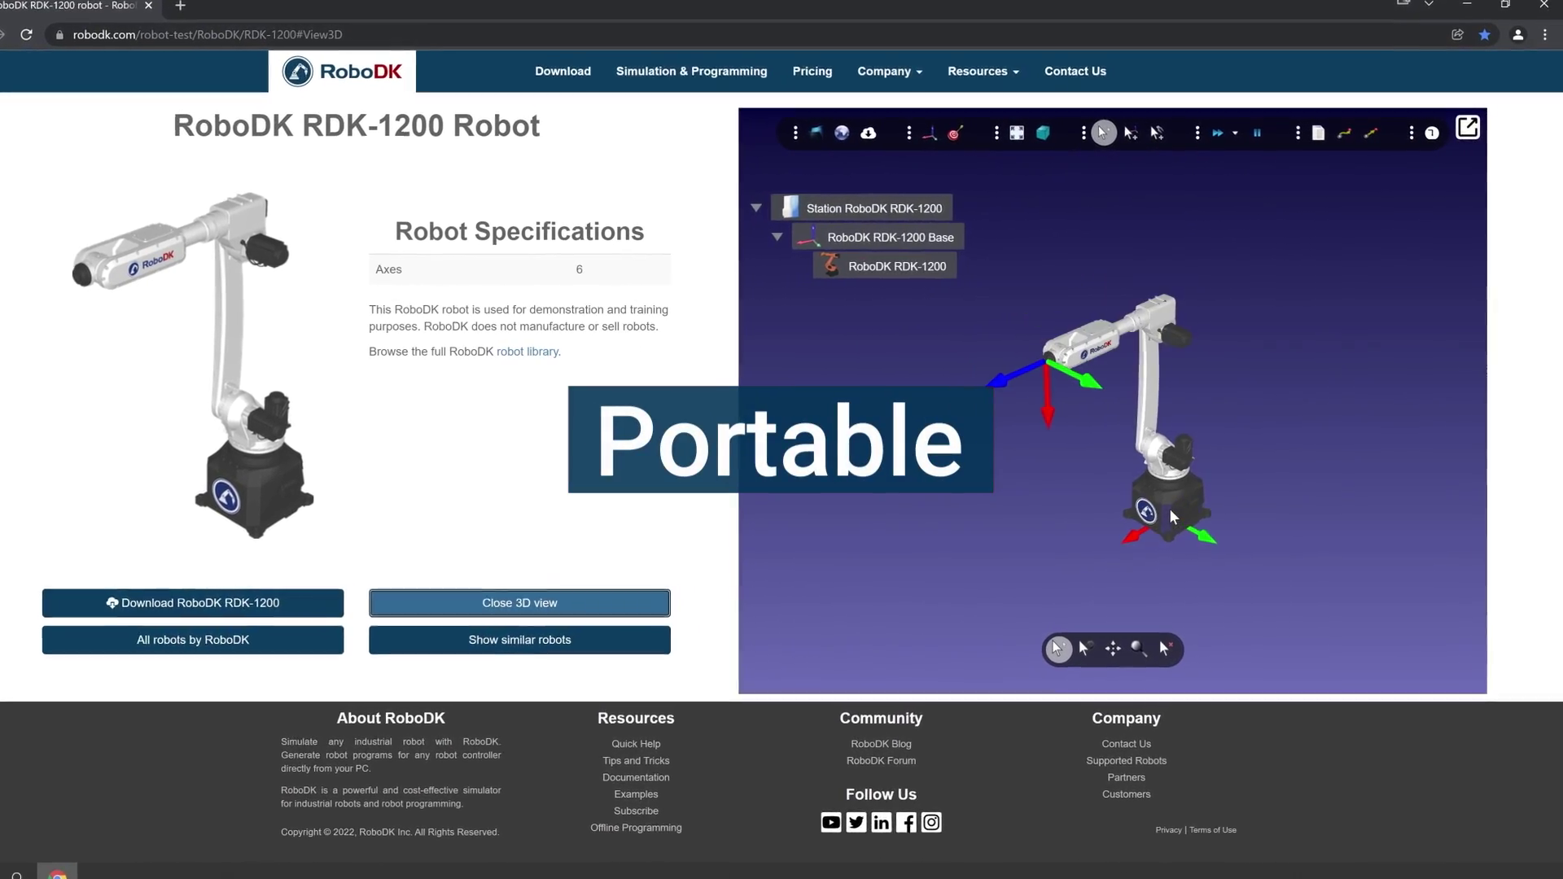
pyautogui.scroll(2, 1169, 510)
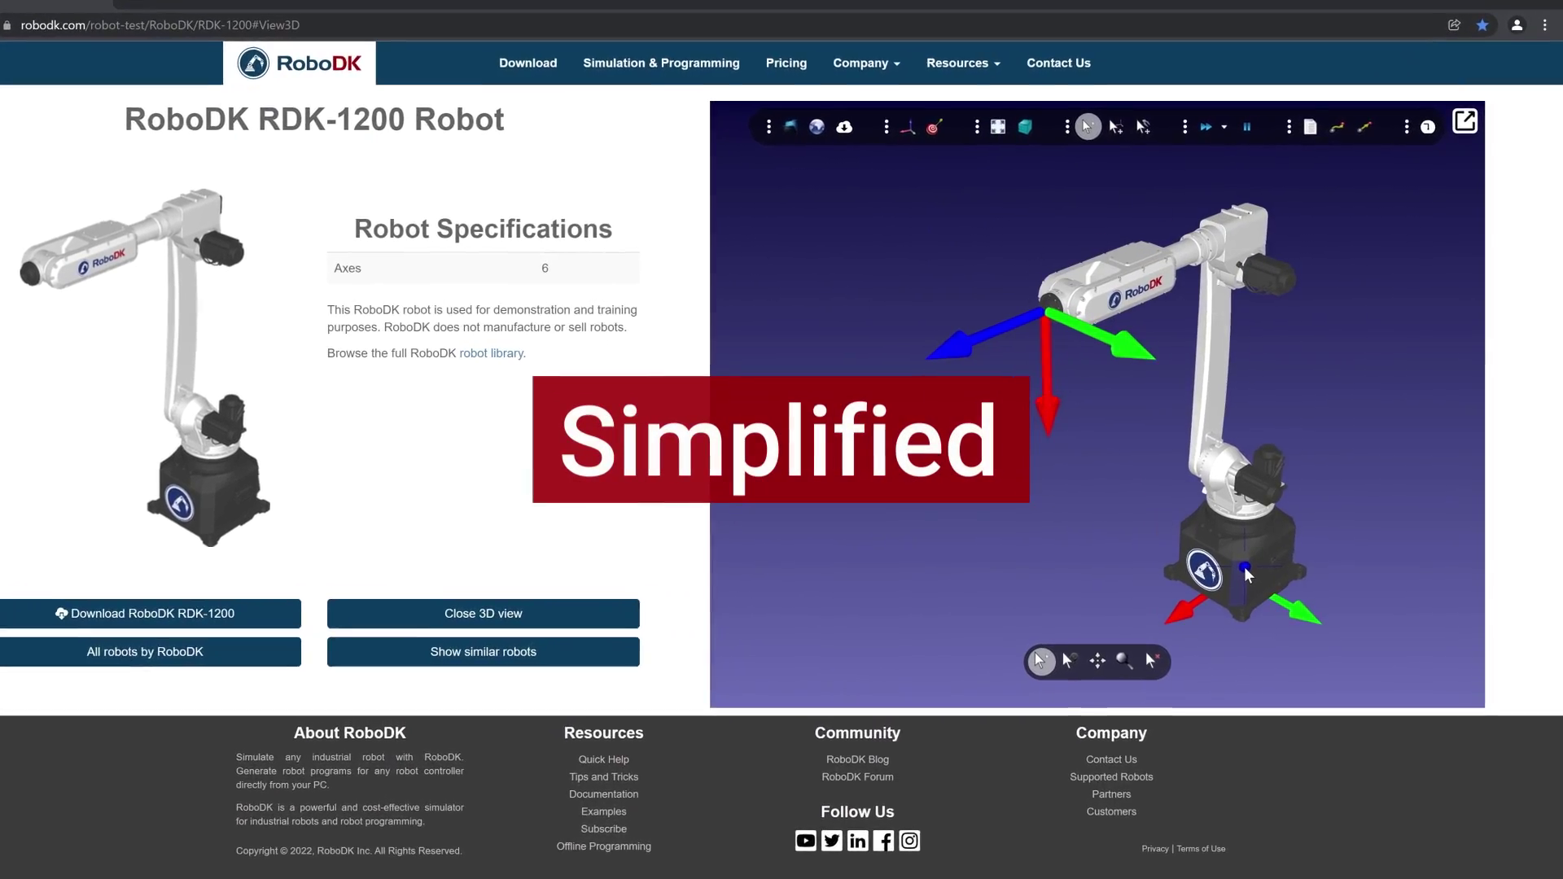
pyautogui.click(1244, 566)
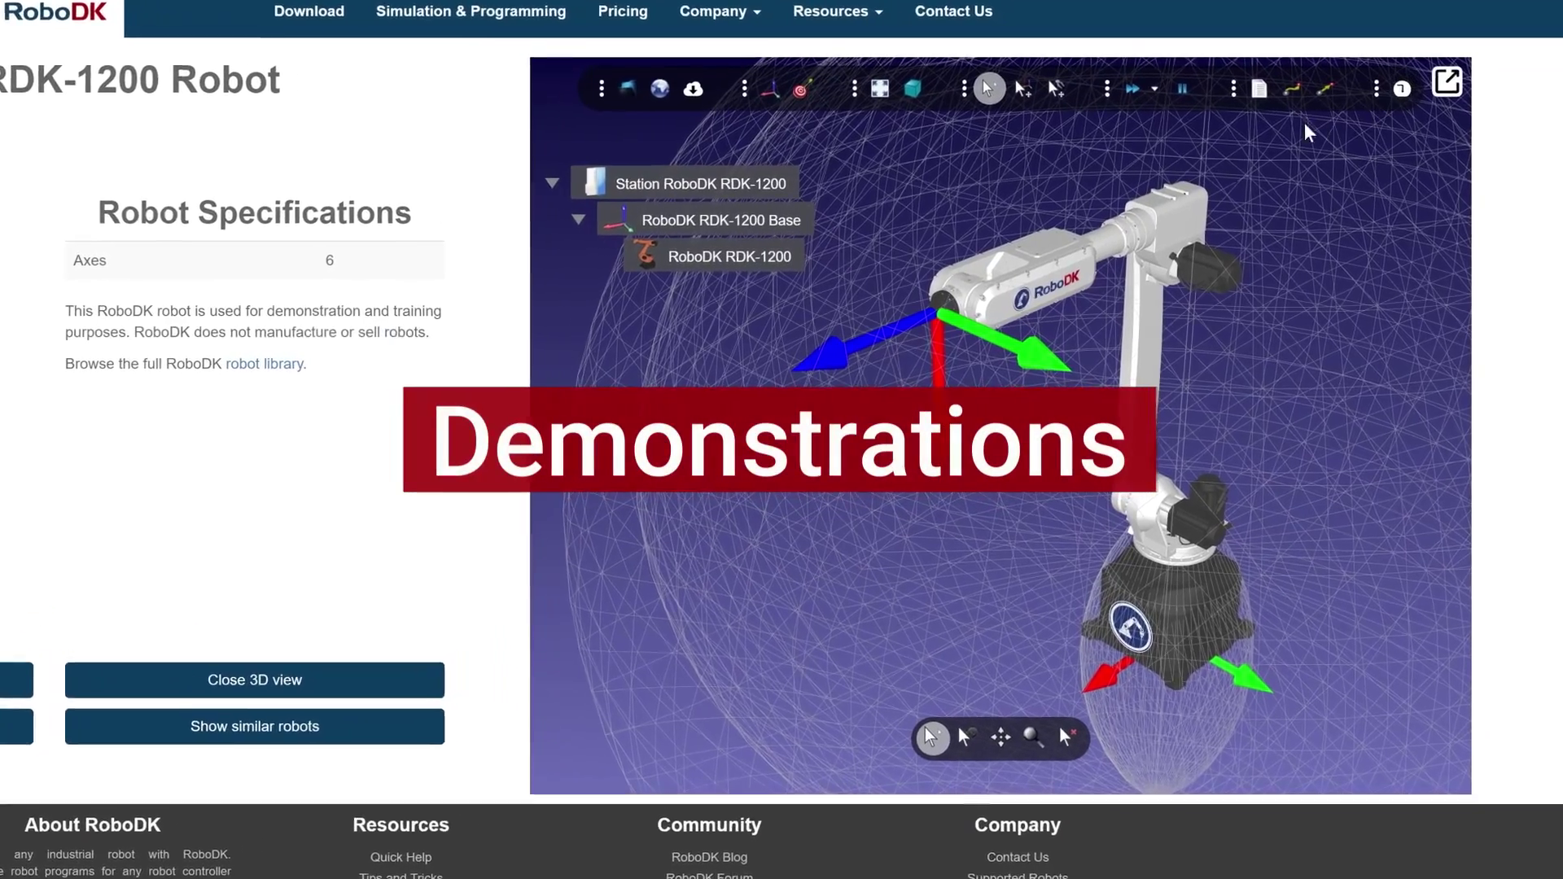
pyautogui.click(993, 78)
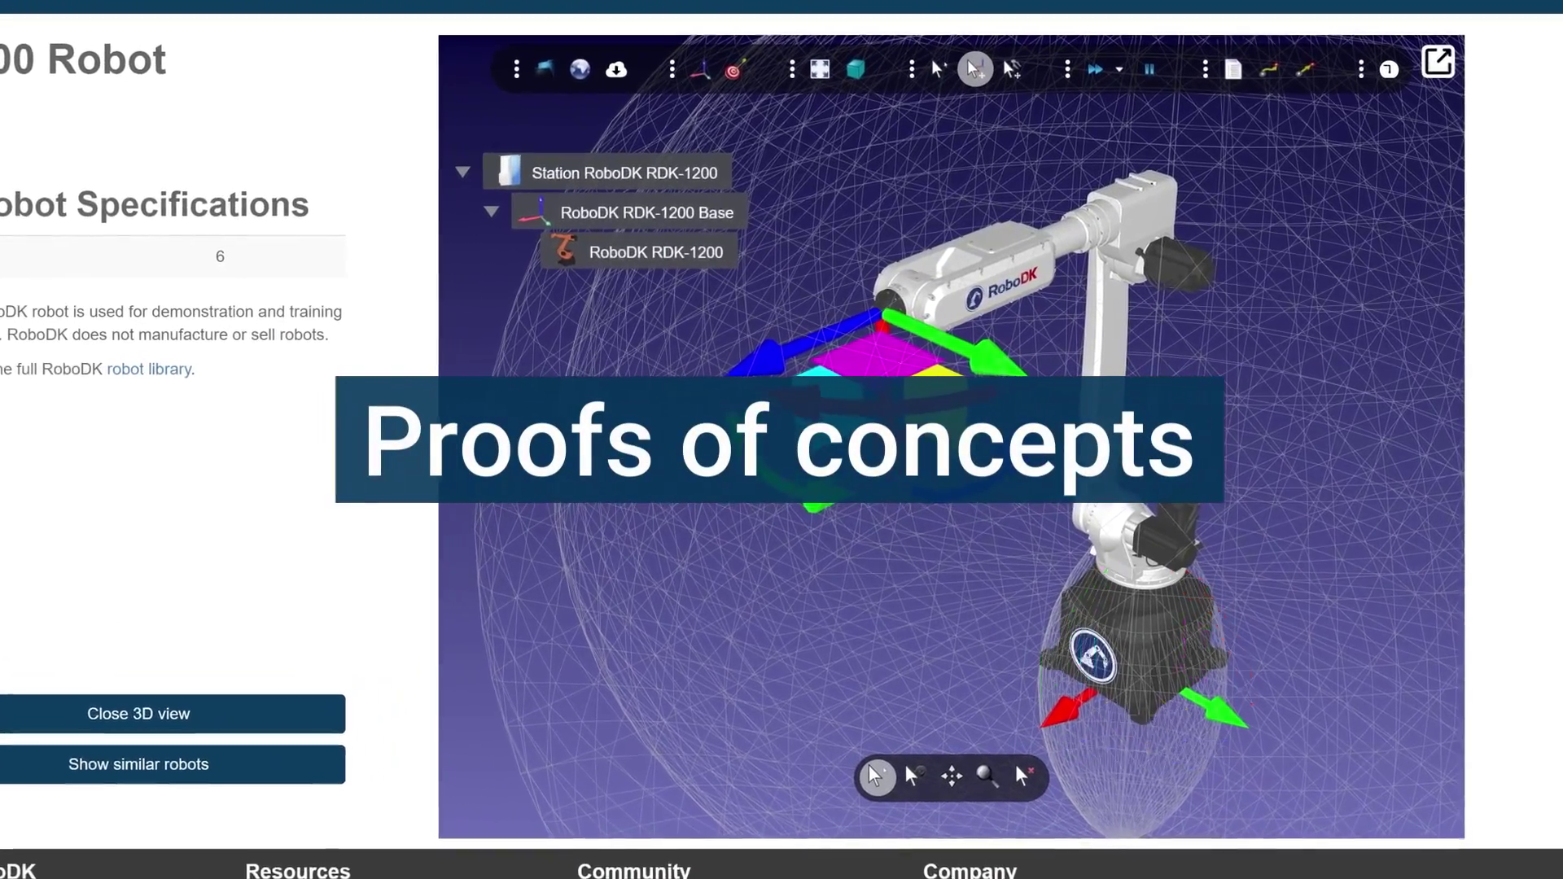
pyautogui.moveTo(898, 336); pyautogui.dragTo(877, 565)
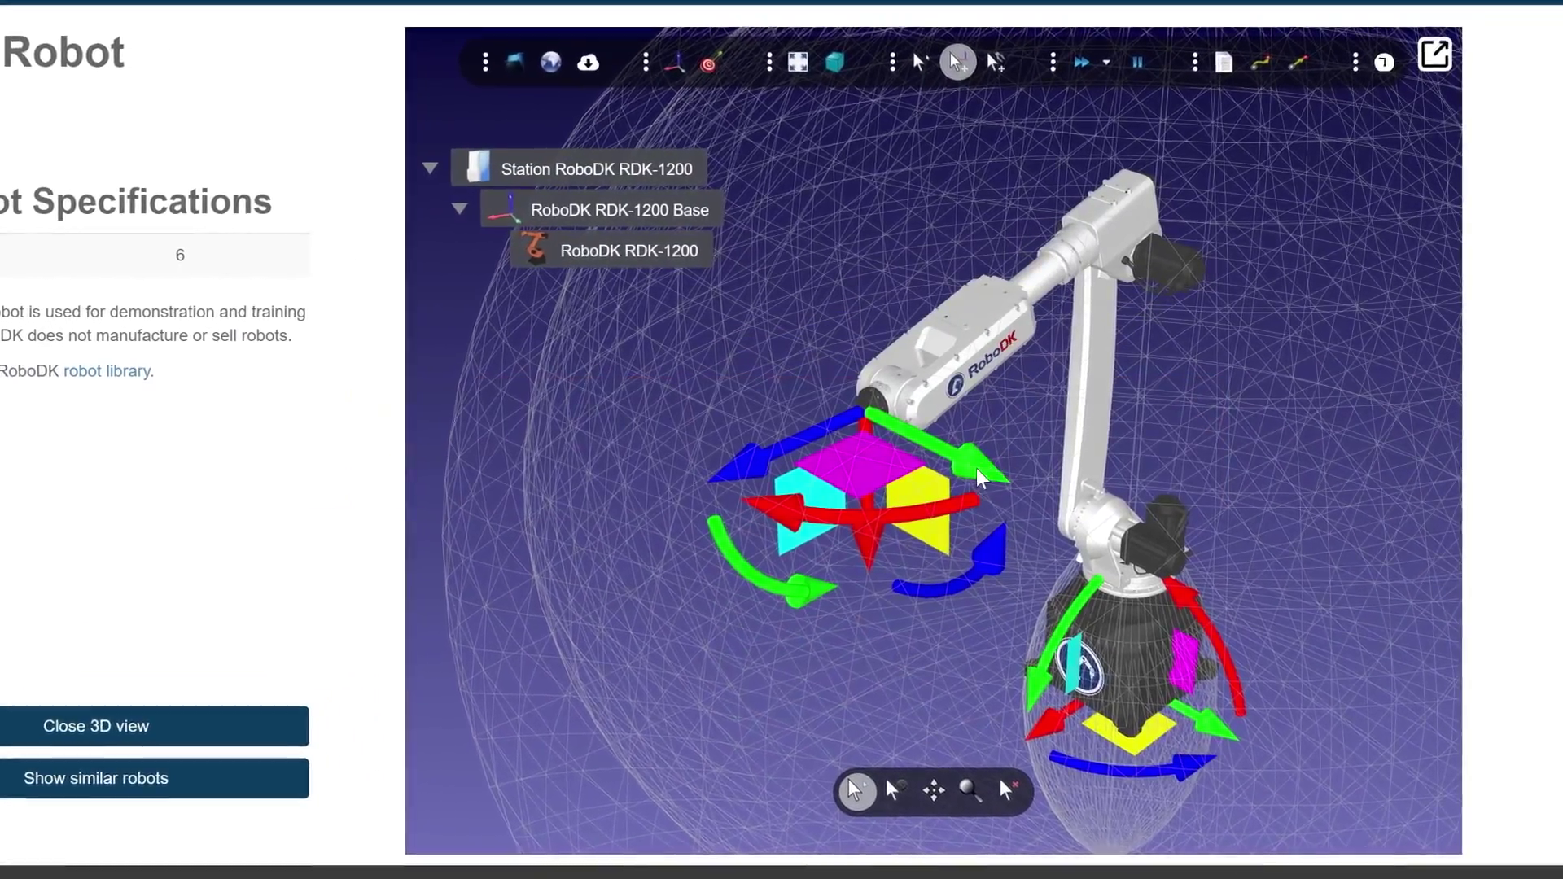
pyautogui.moveTo(1013, 464)
pyautogui.mouseDown()
pyautogui.moveTo(988, 515)
pyautogui.moveTo(859, 523)
pyautogui.mouseUp()
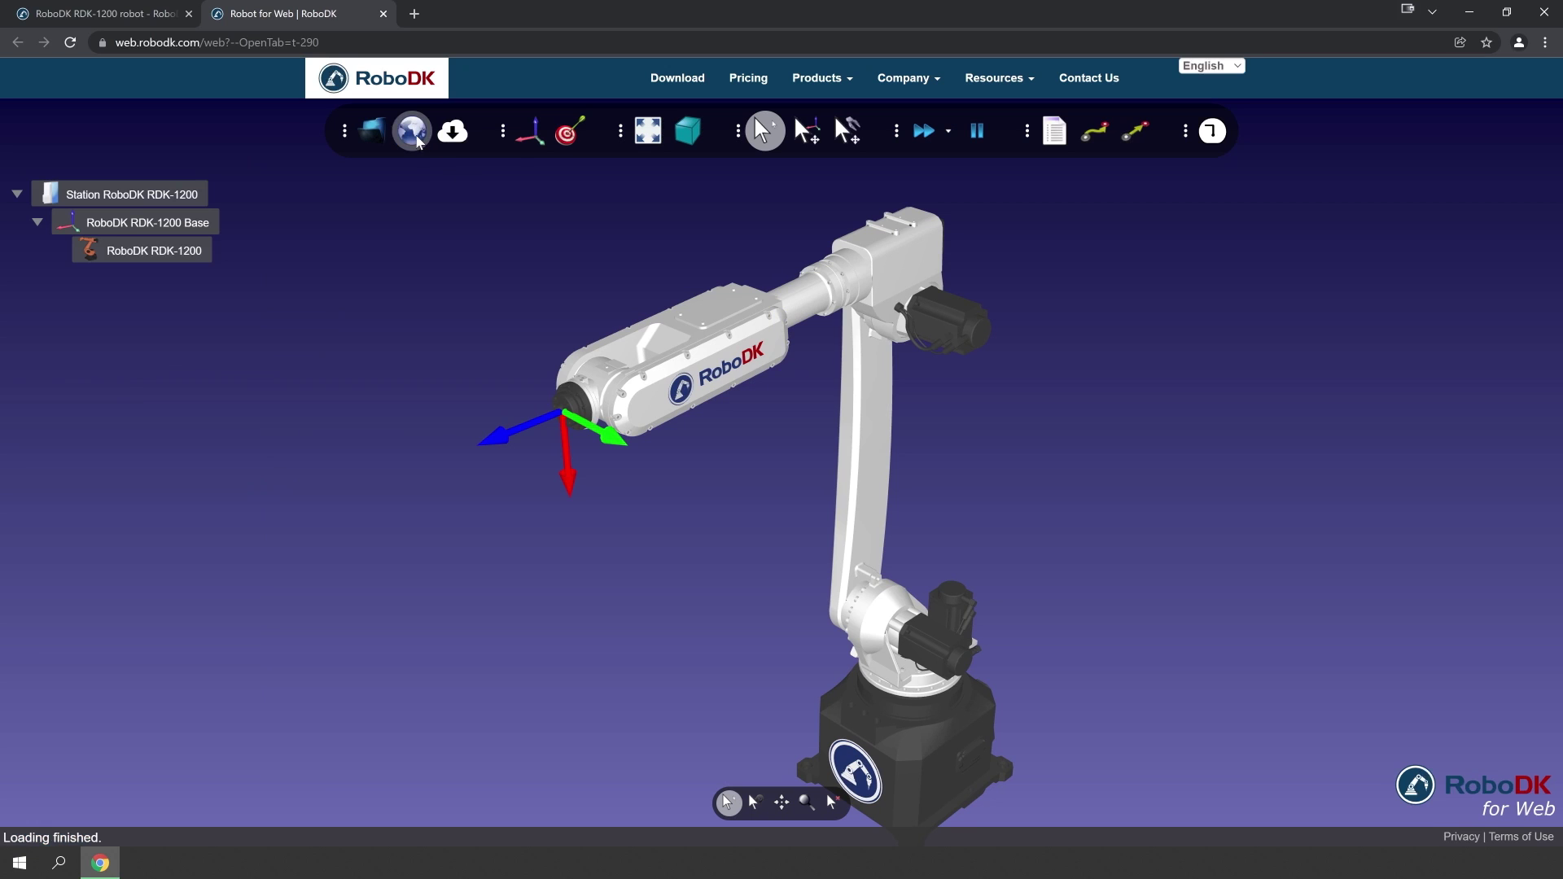
# - Add a Spindle, a Floor and a 1200mmx800mm pallet from the Library, placing the pallet upper left
pyautogui.click(412, 130)
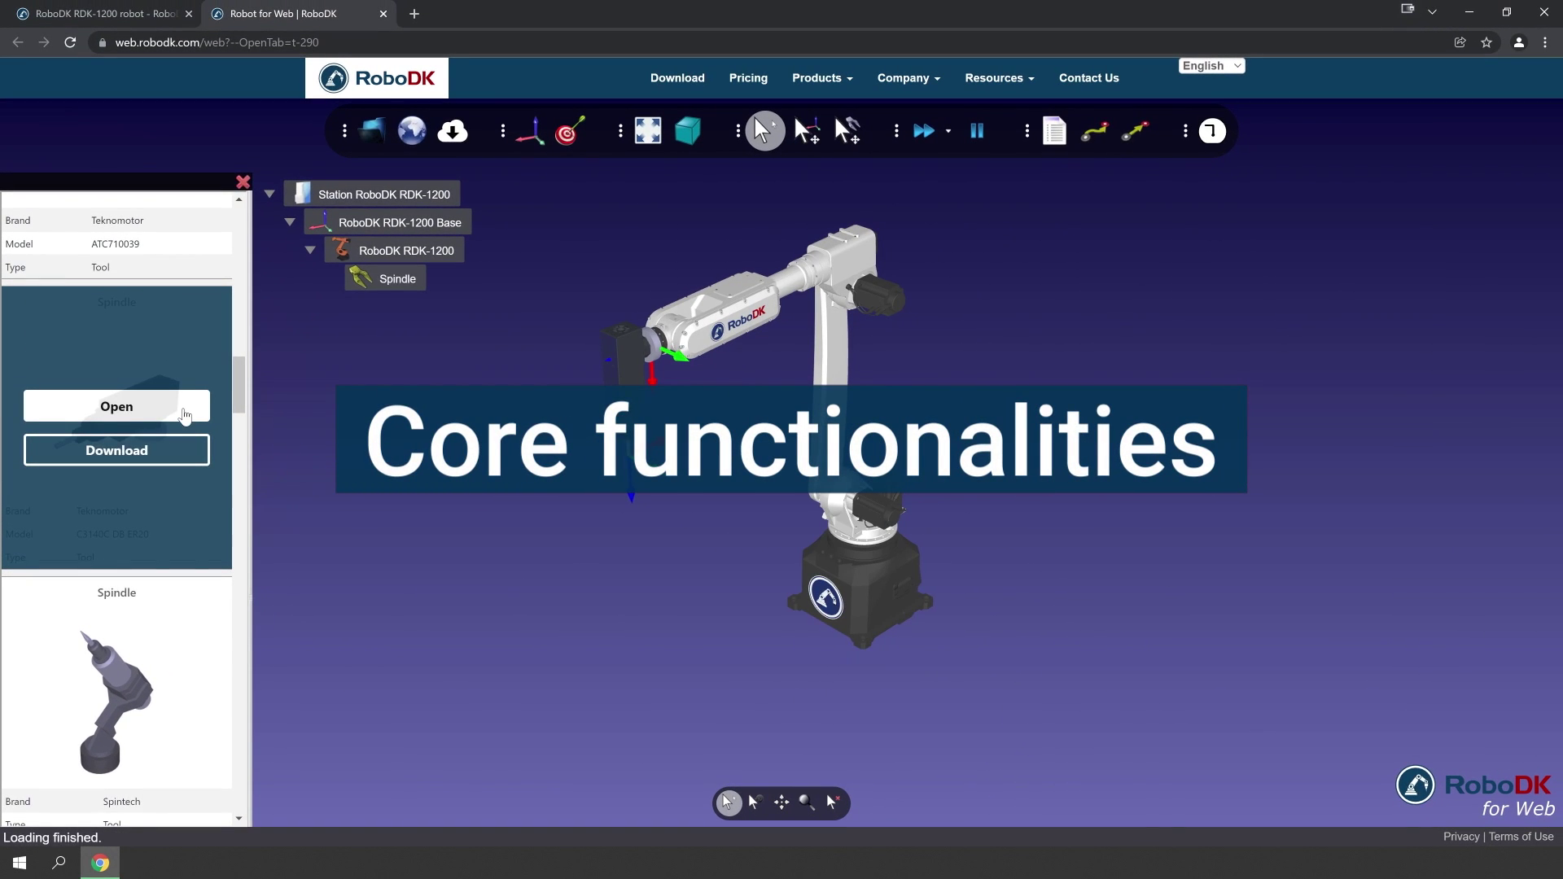
pyautogui.scroll(5, 805, 270)
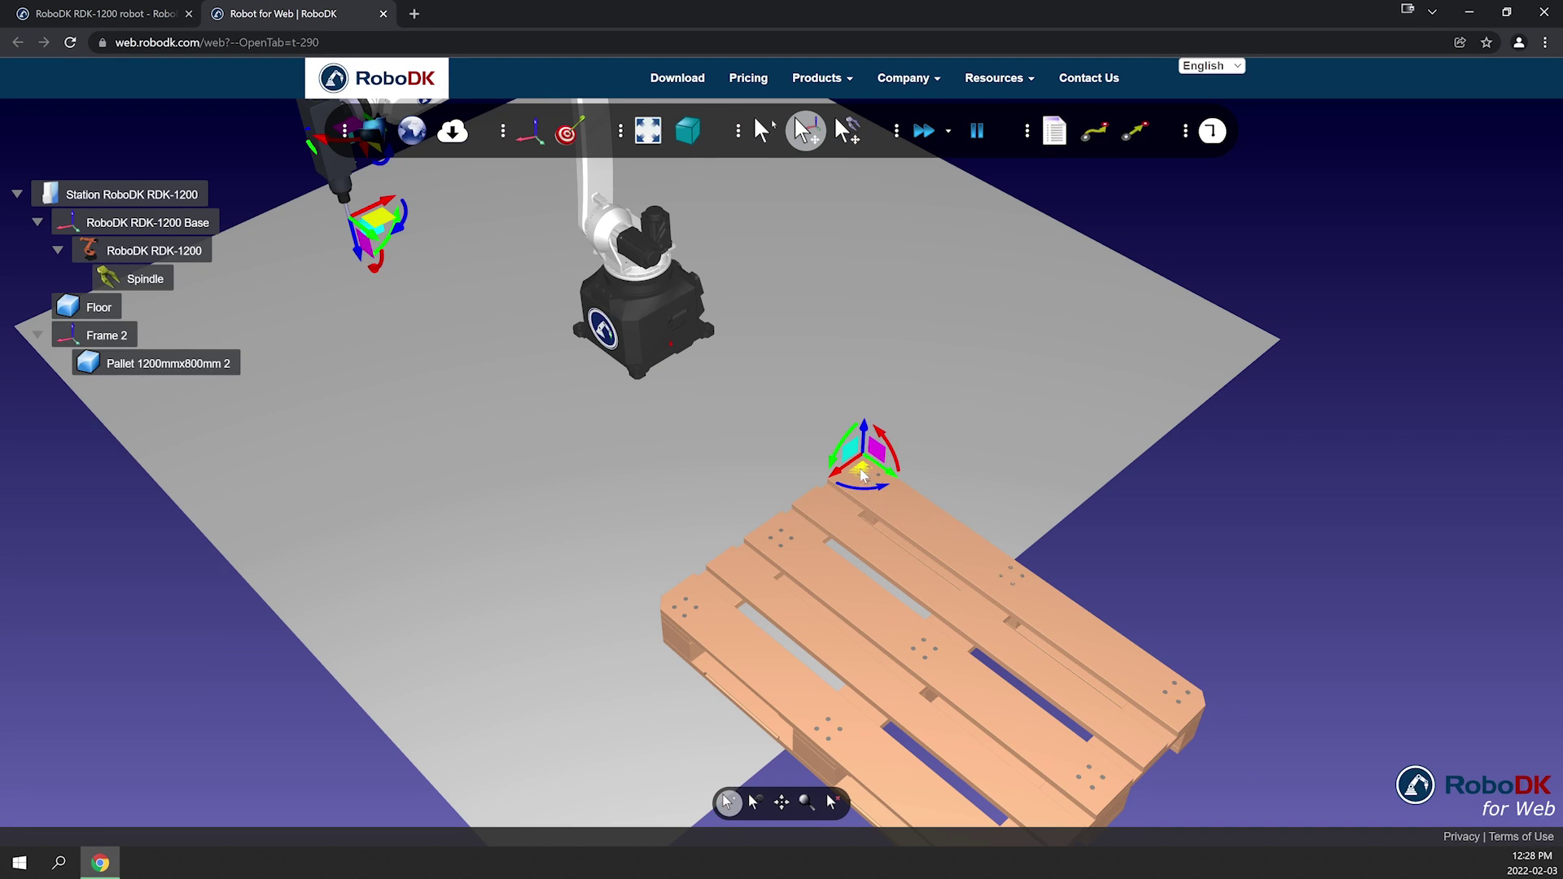
pyautogui.moveTo(863, 474); pyautogui.dragTo(395, 327)
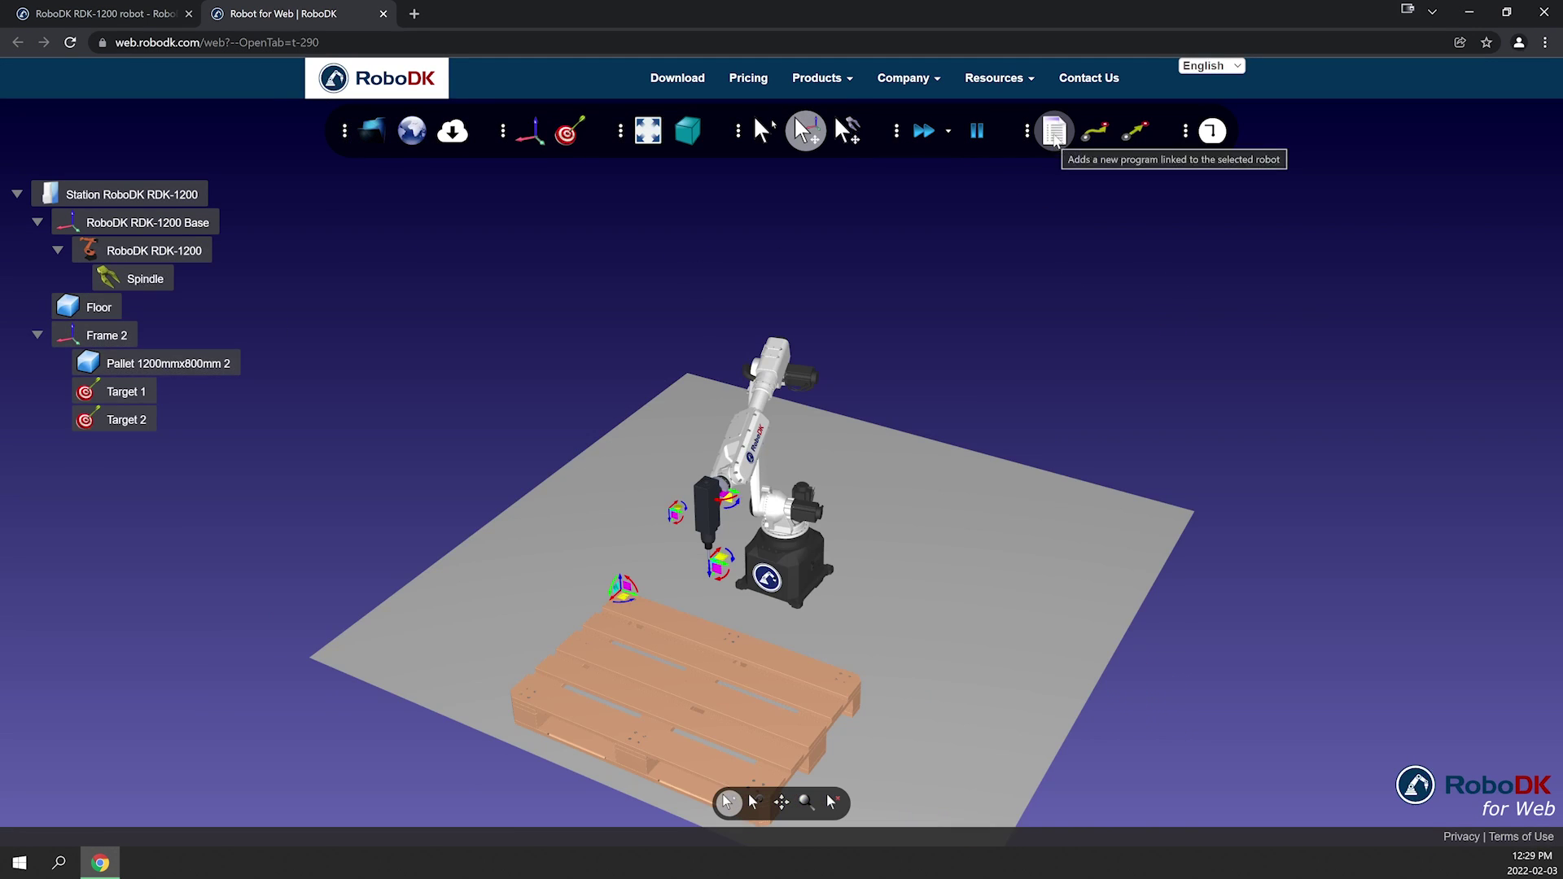
# - Build Prog1 with a MoveJ to Target 1 and a MoveL to Target 2, and run it
pyautogui.click(1054, 130)
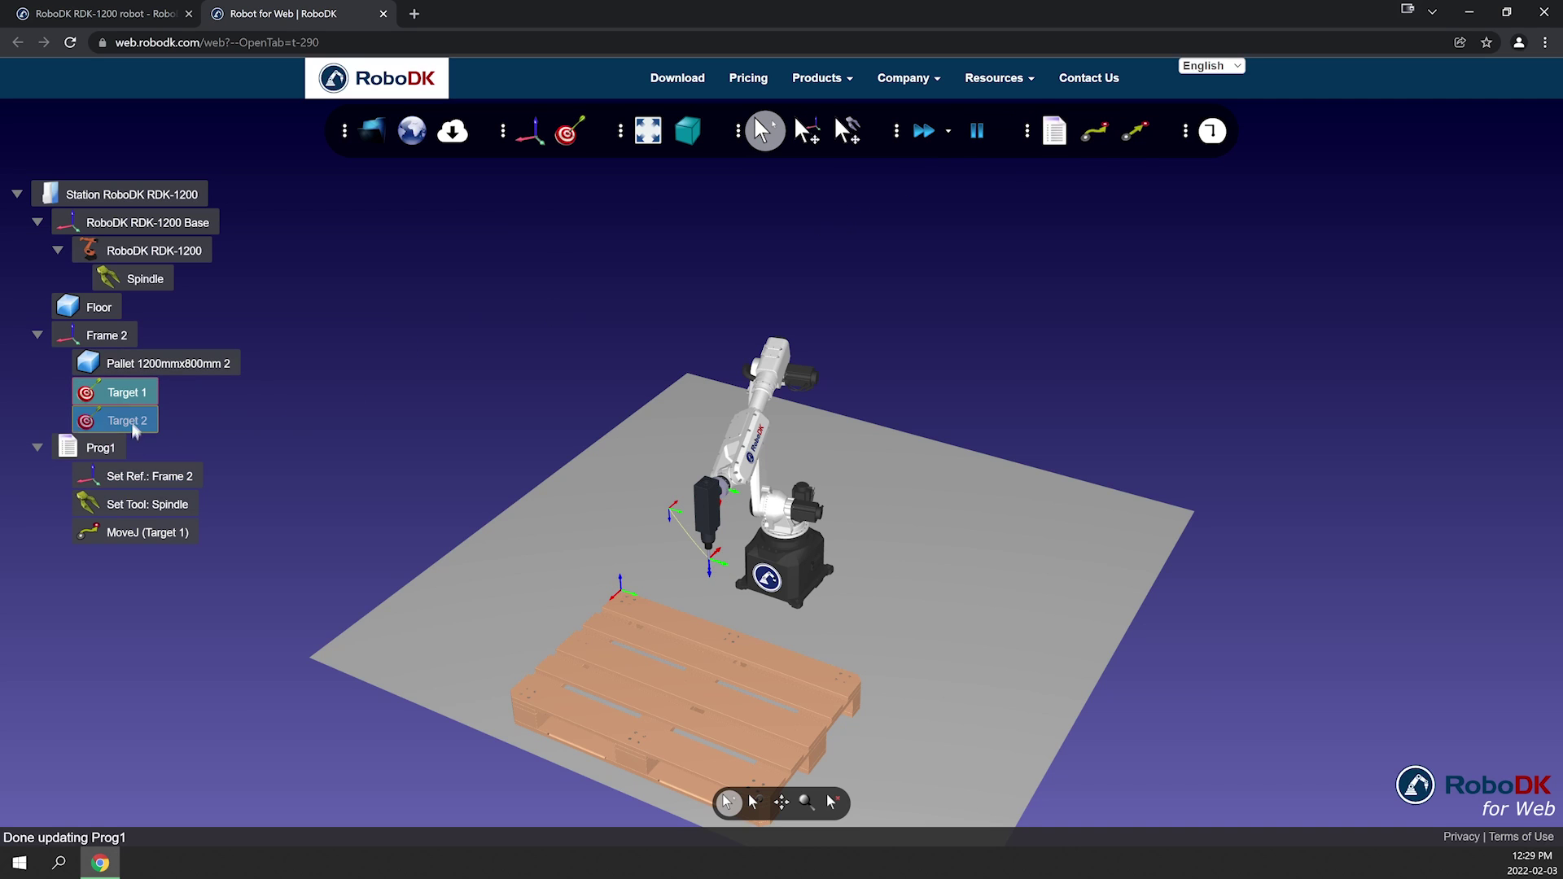
pyautogui.click(88, 452)
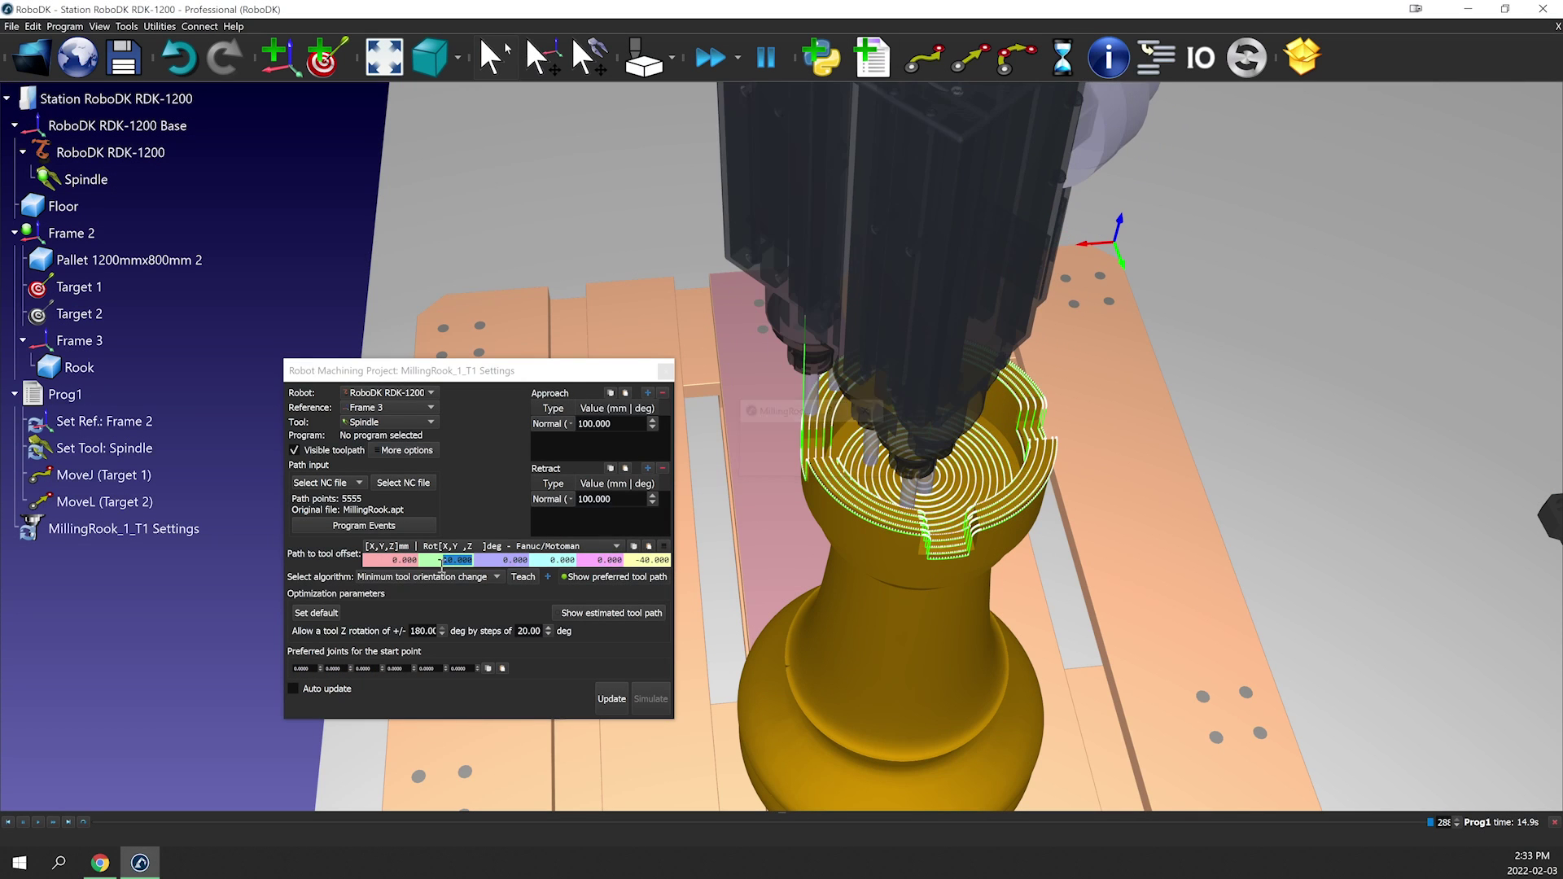
# - Update and simulate the MillingRook_1_T1 toolpath, then export the station as a public web link
pyautogui.click(606, 699)
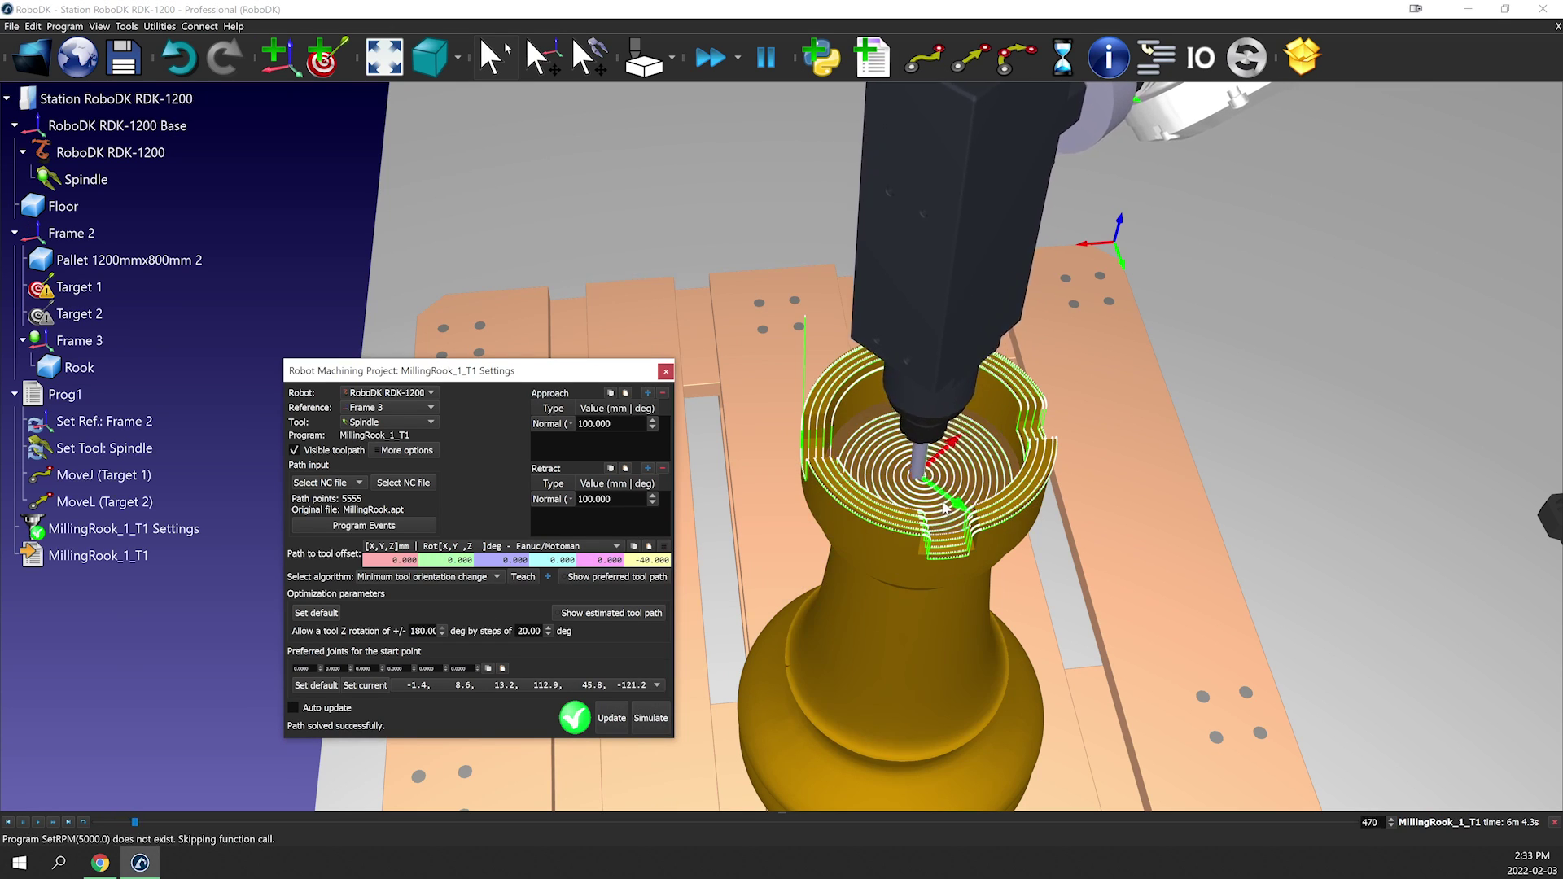
pyautogui.scroll(5, 928, 525)
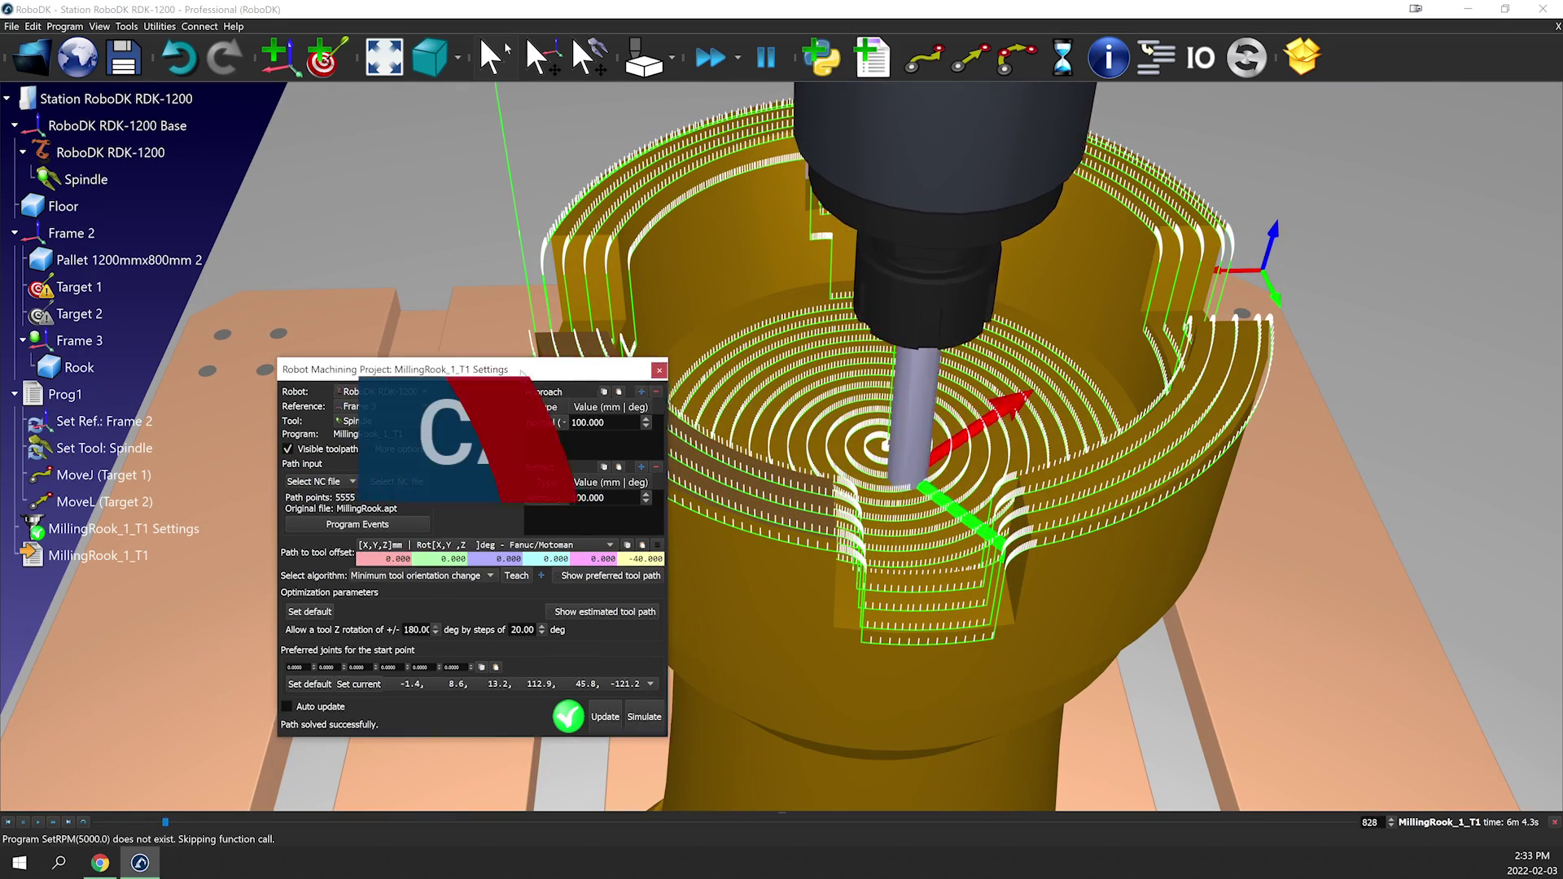
pyautogui.moveTo(529, 376); pyautogui.dragTo(455, 343)
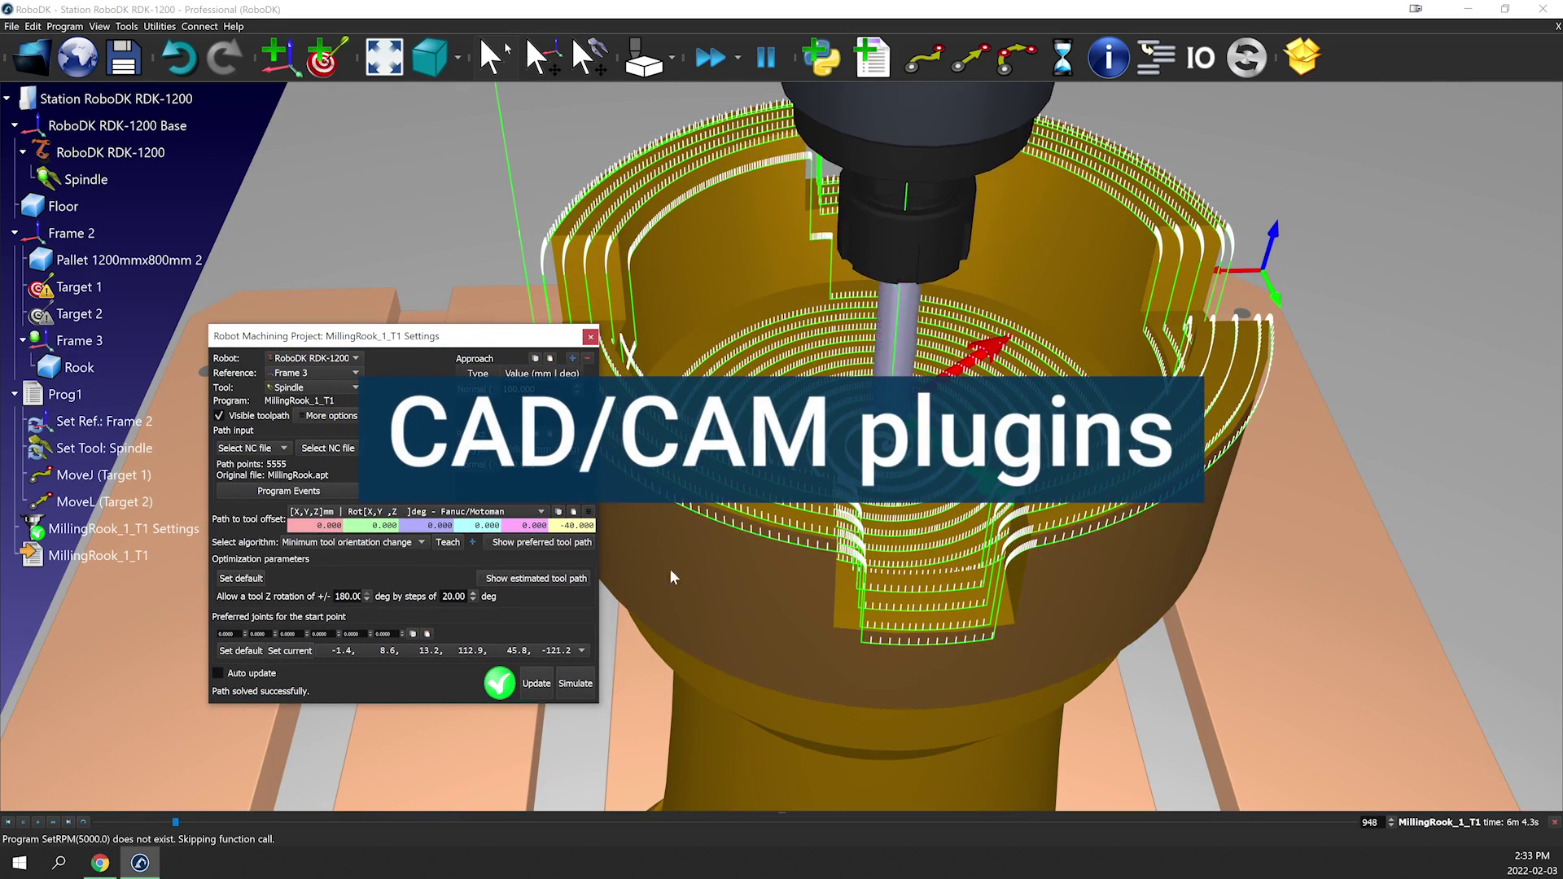
pyautogui.moveTo(193, 825); pyautogui.dragTo(348, 840)
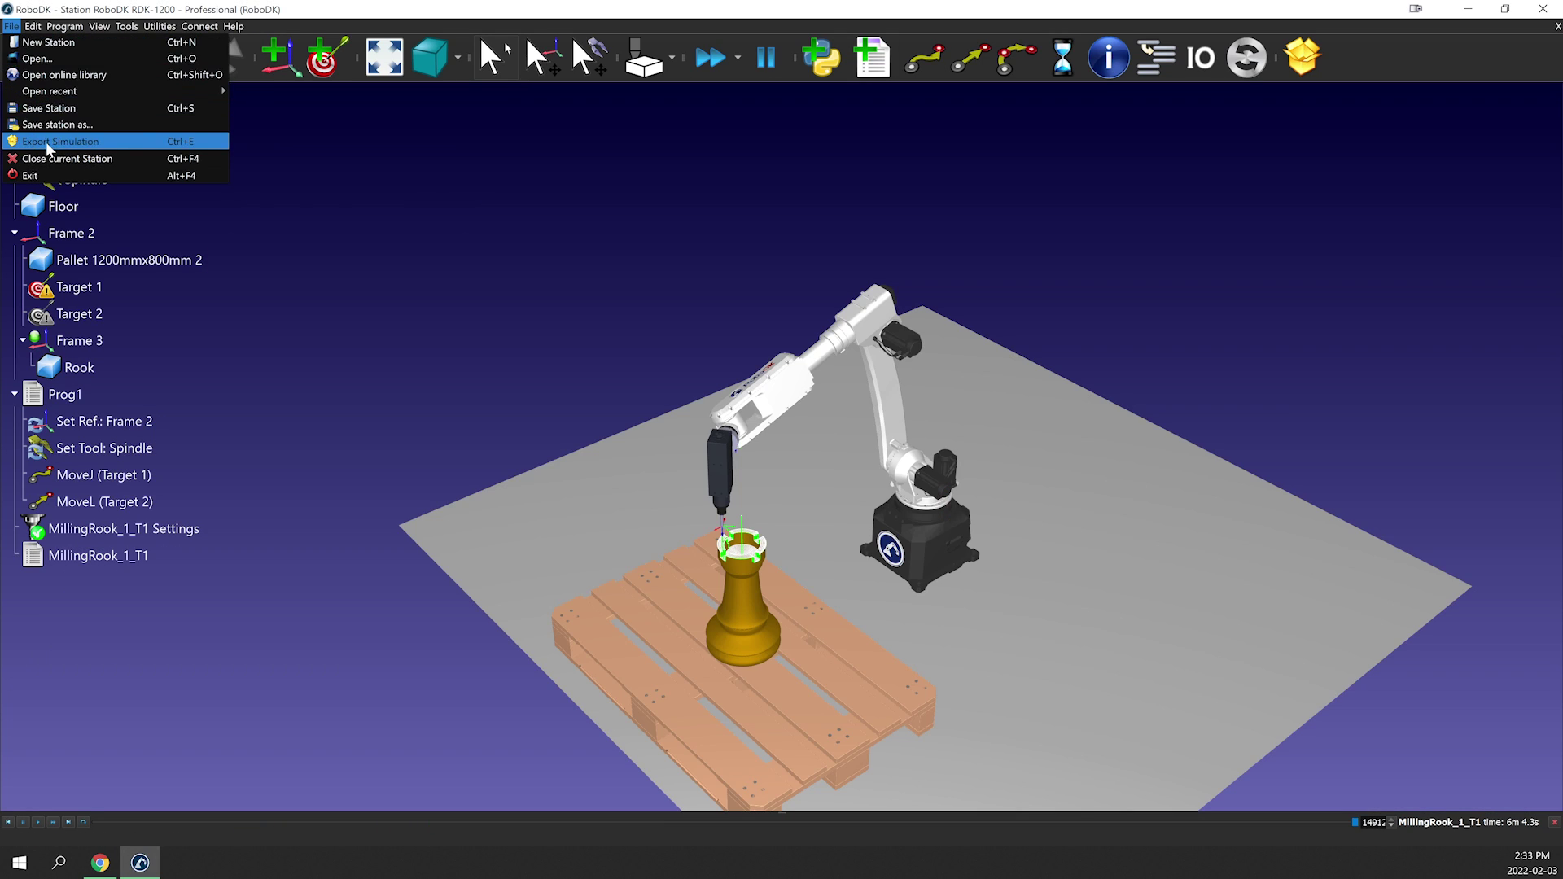
pyautogui.click(54, 141)
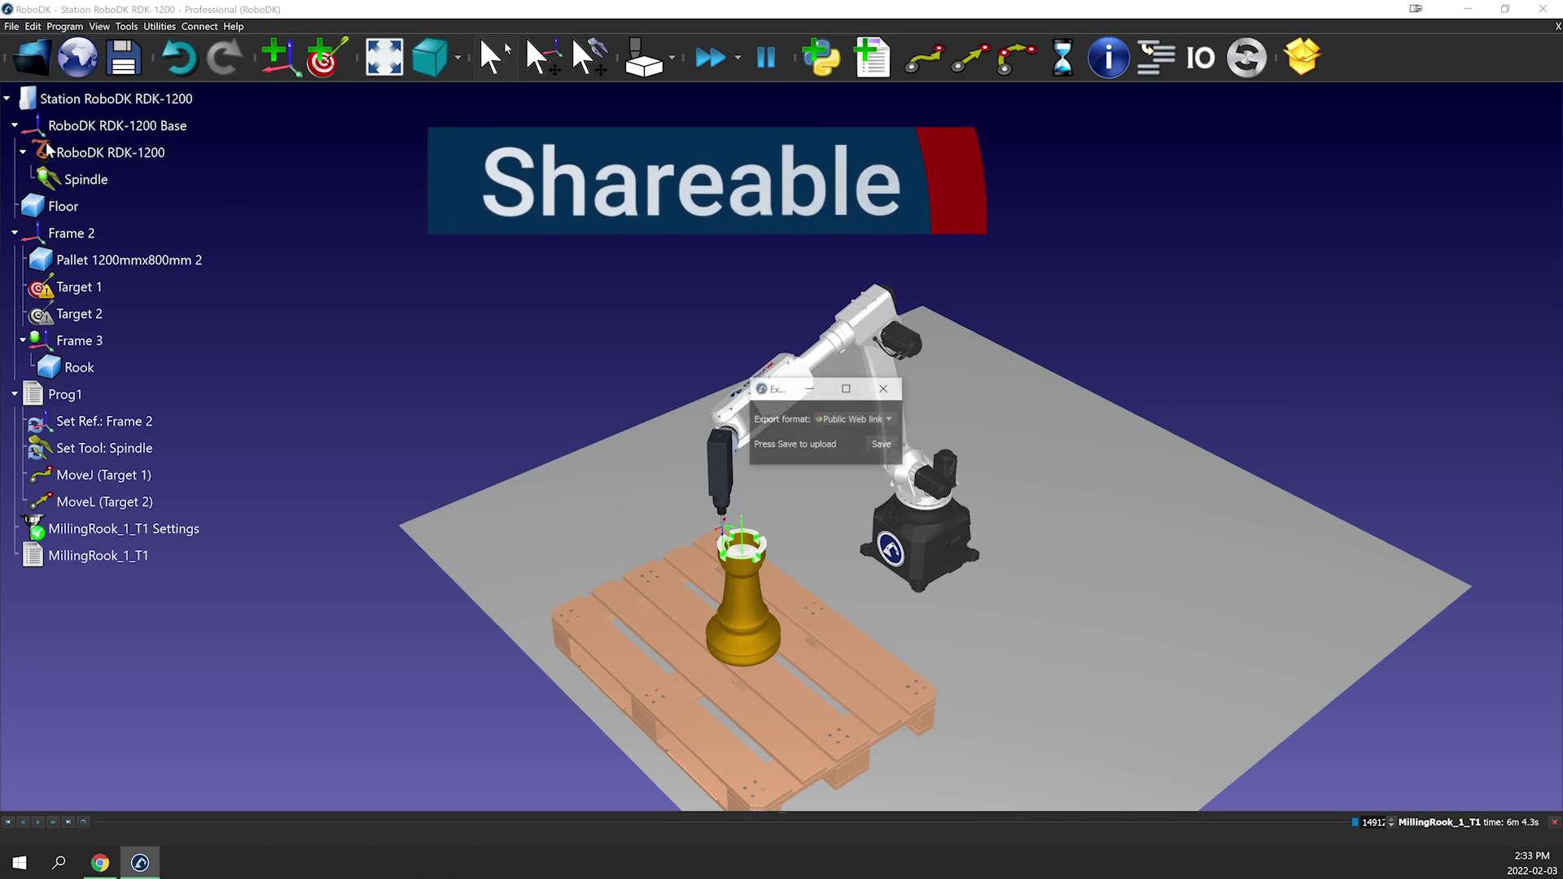
pyautogui.click(883, 445)
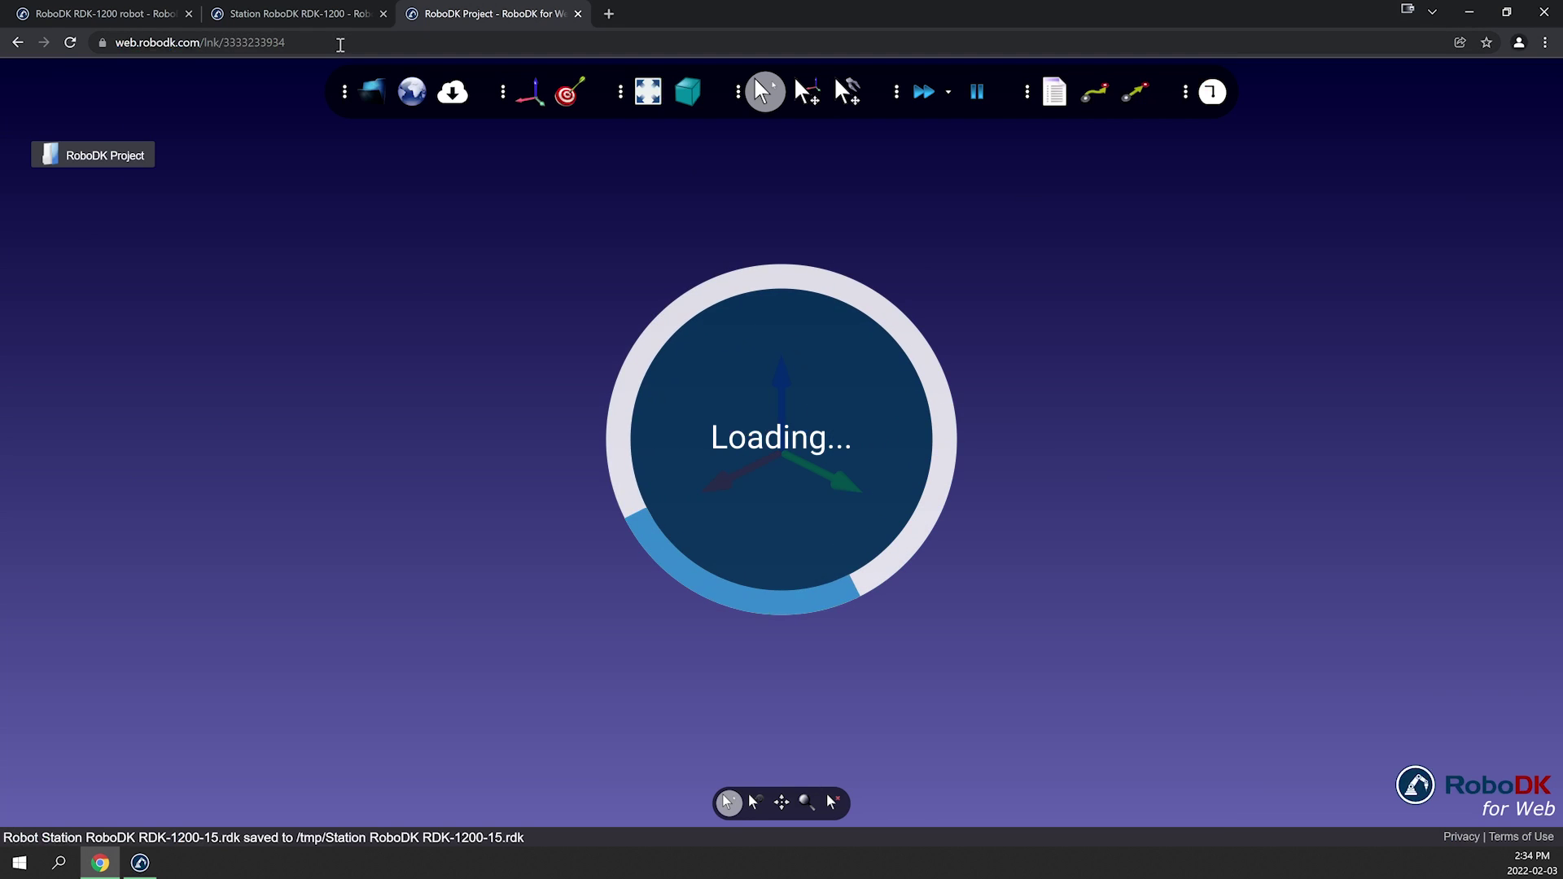